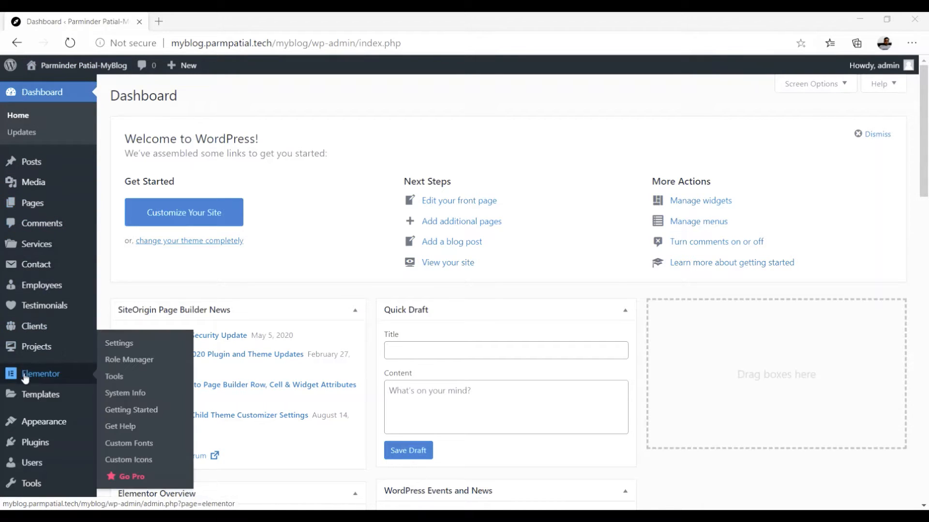
# - Create a new navigation menu named Main Menu in the site's appearance settings
pyautogui.moveTo(40, 429)
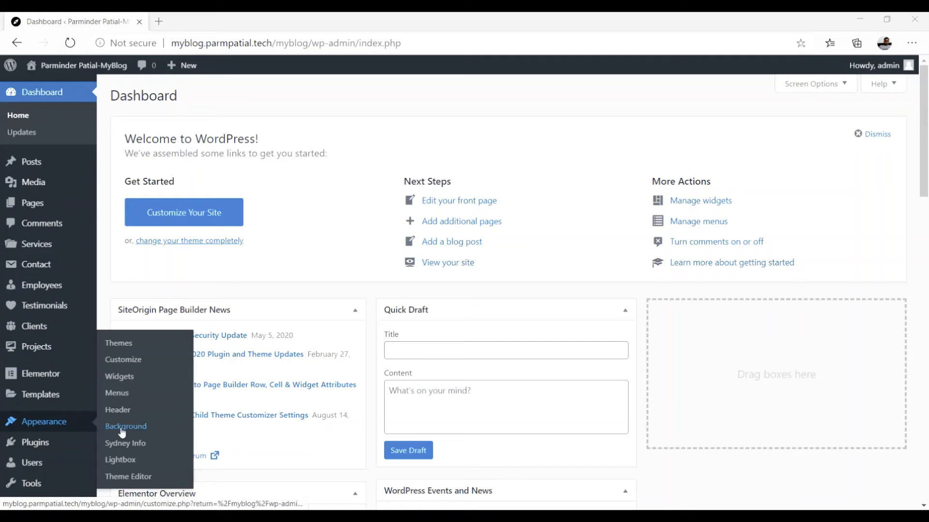
pyautogui.click(121, 396)
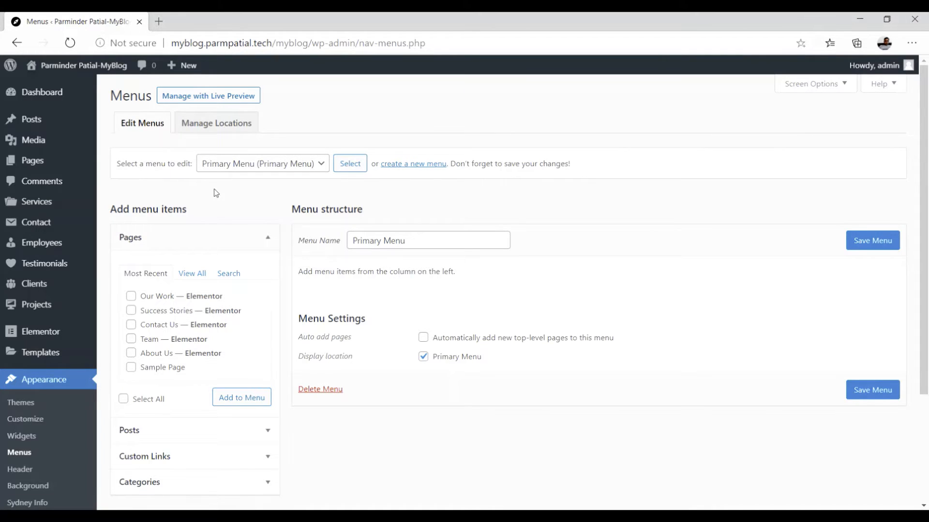
pyautogui.click(409, 164)
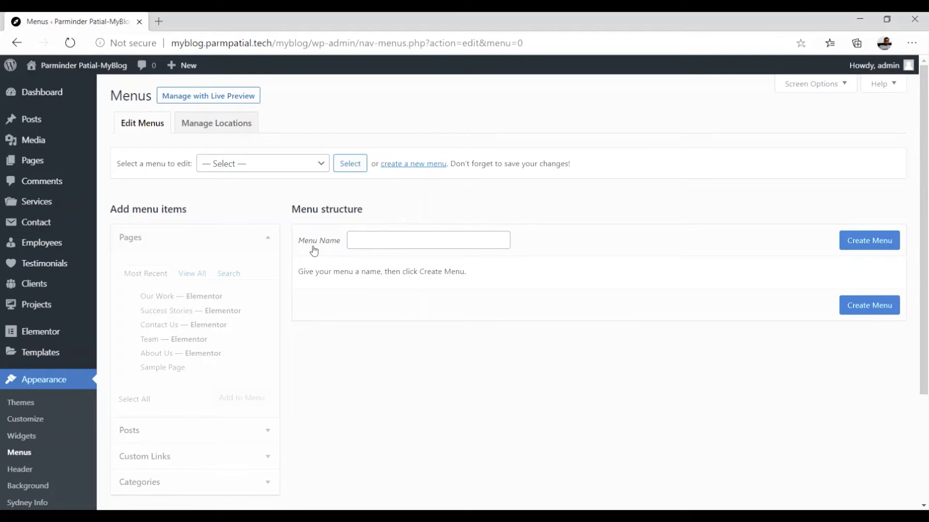
pyautogui.click(388, 242)
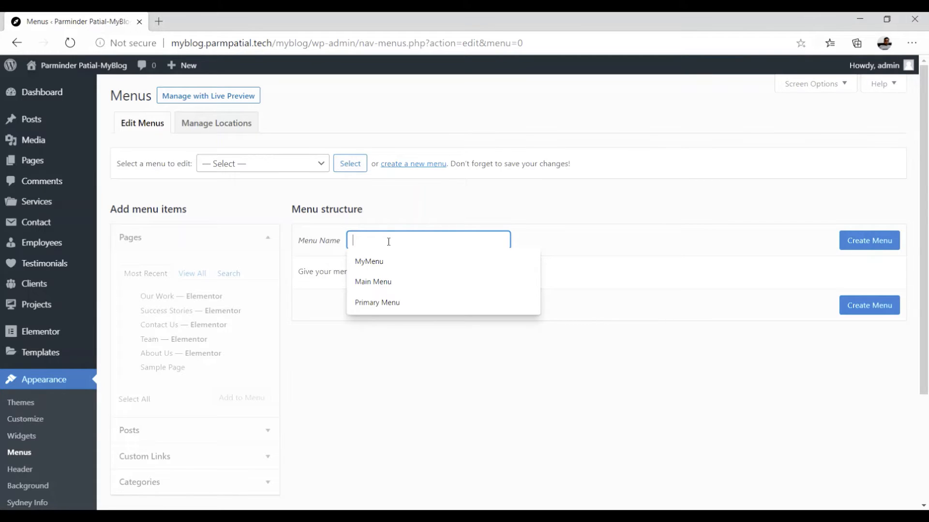
pyautogui.click(379, 282)
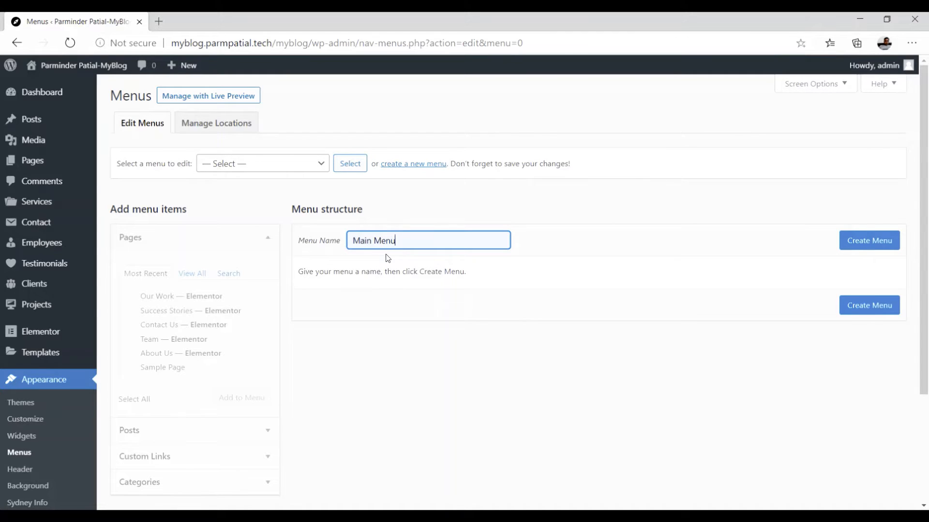
pyautogui.click(867, 244)
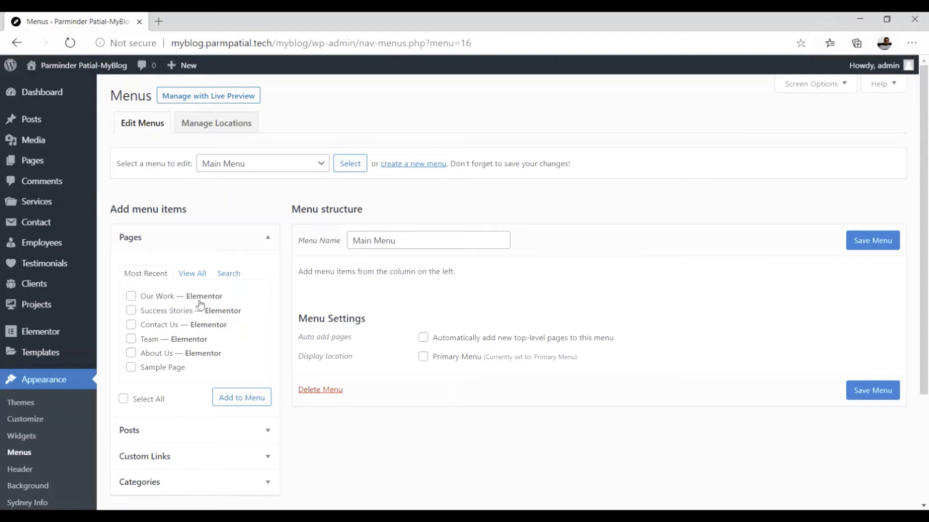
pyautogui.click(267, 238)
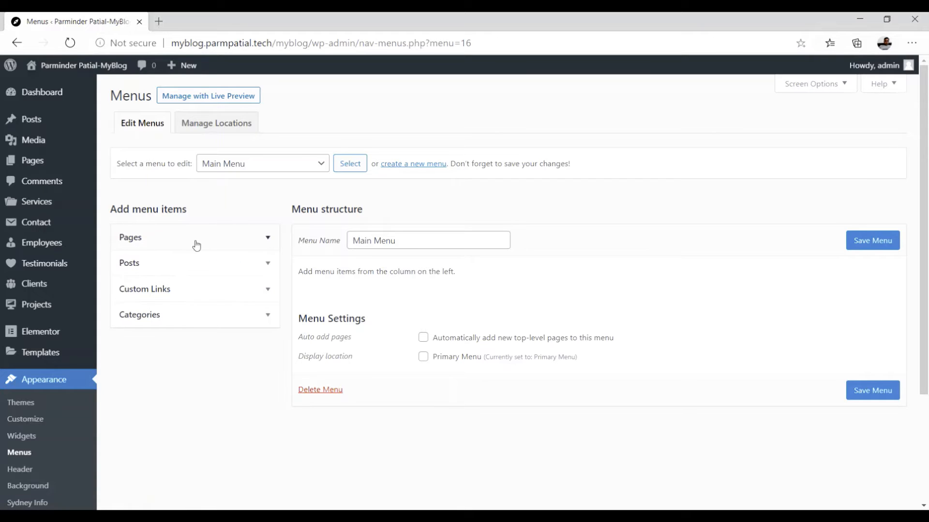
pyautogui.click(267, 239)
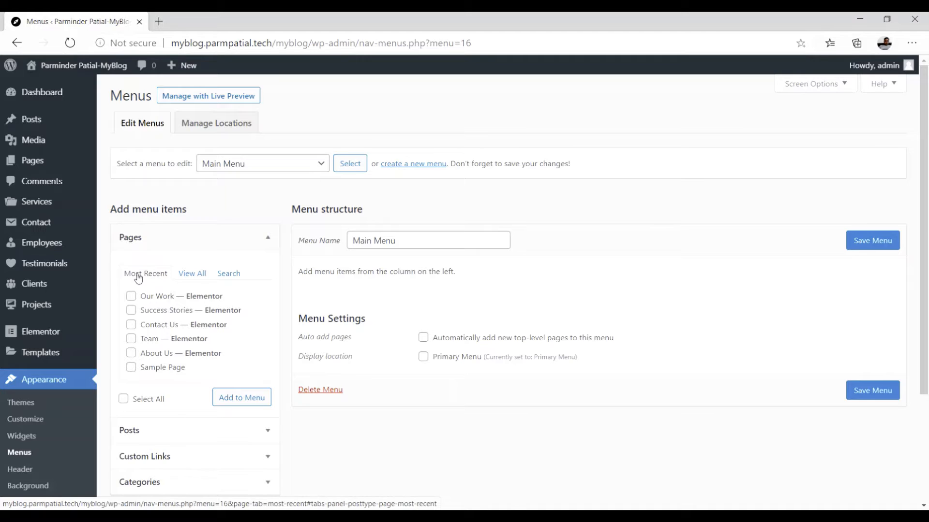
pyautogui.click(195, 275)
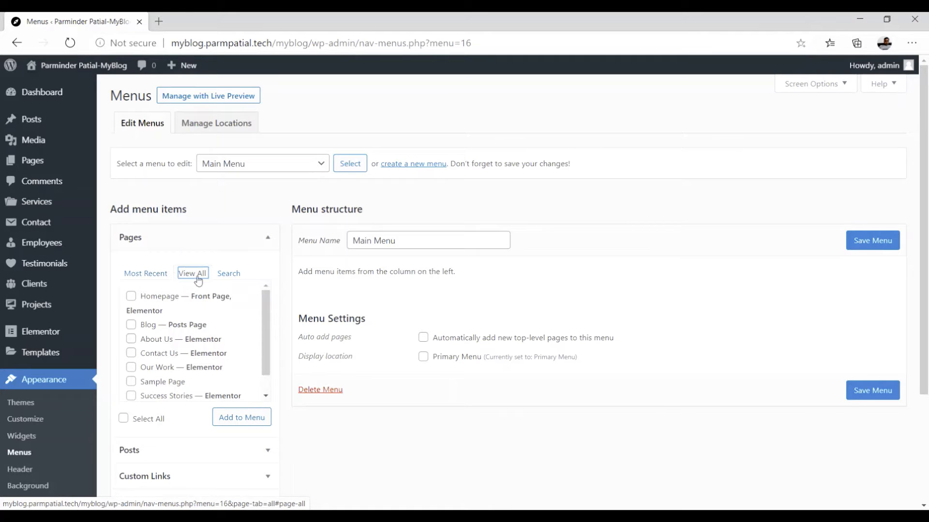
pyautogui.moveTo(269, 319); pyautogui.dragTo(268, 296)
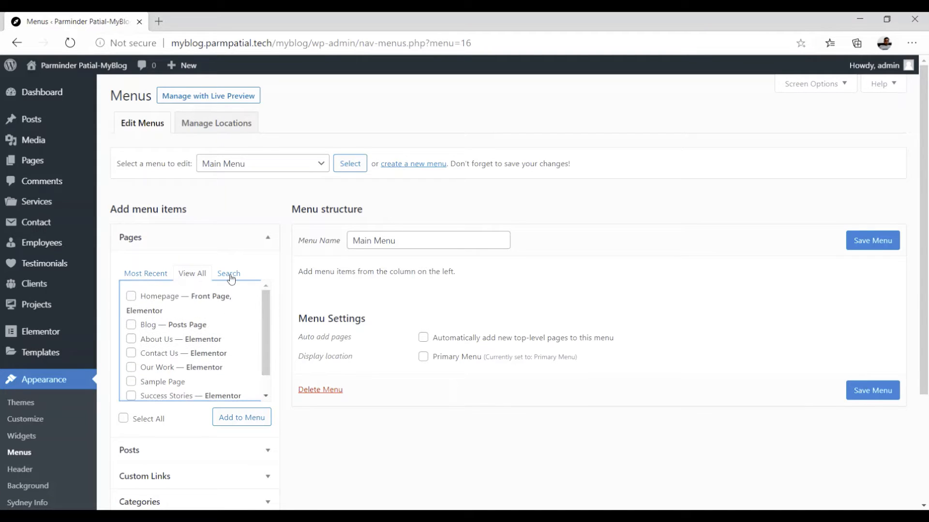
pyautogui.click(230, 275)
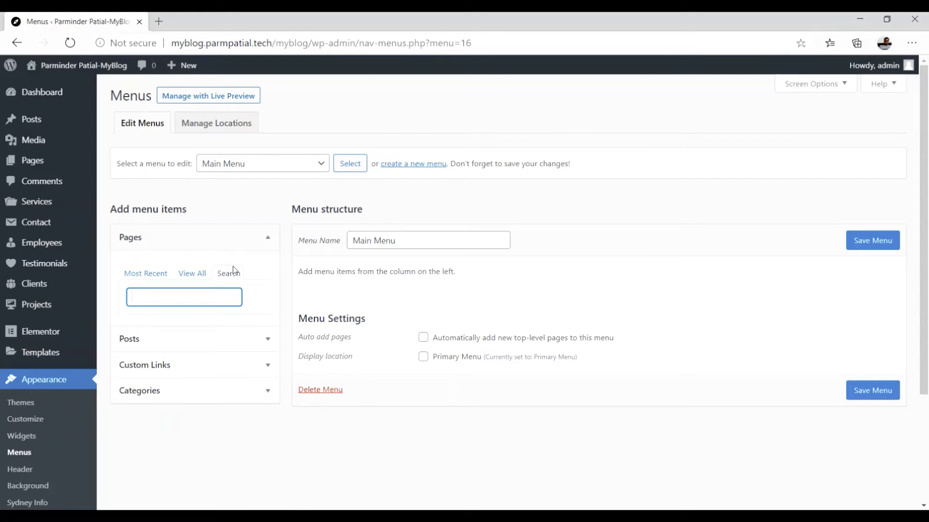
# - Add the Homepage, Blog, About Us, Contact Us, Our Work, Success Stories and Team pages to Main Menu
pyautogui.click(195, 279)
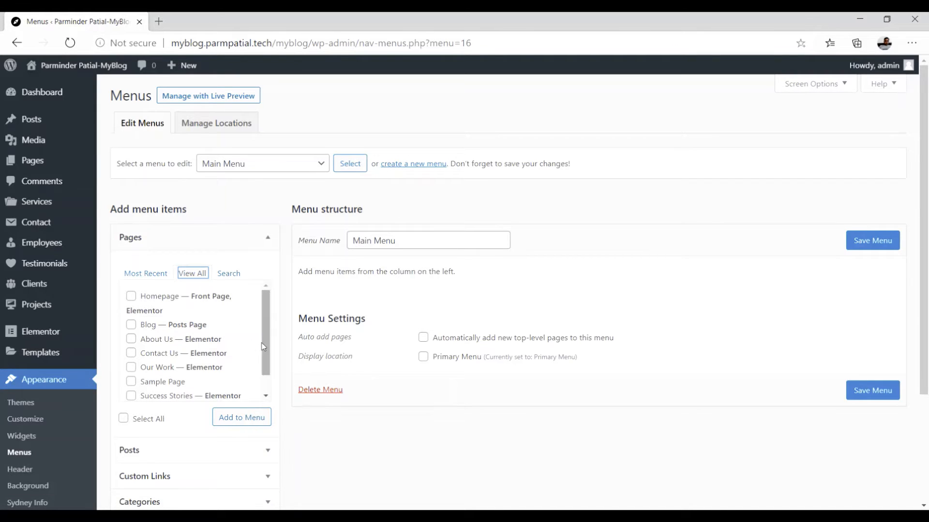
pyautogui.click(130, 296)
pyautogui.click(130, 325)
pyautogui.click(131, 339)
pyautogui.click(131, 353)
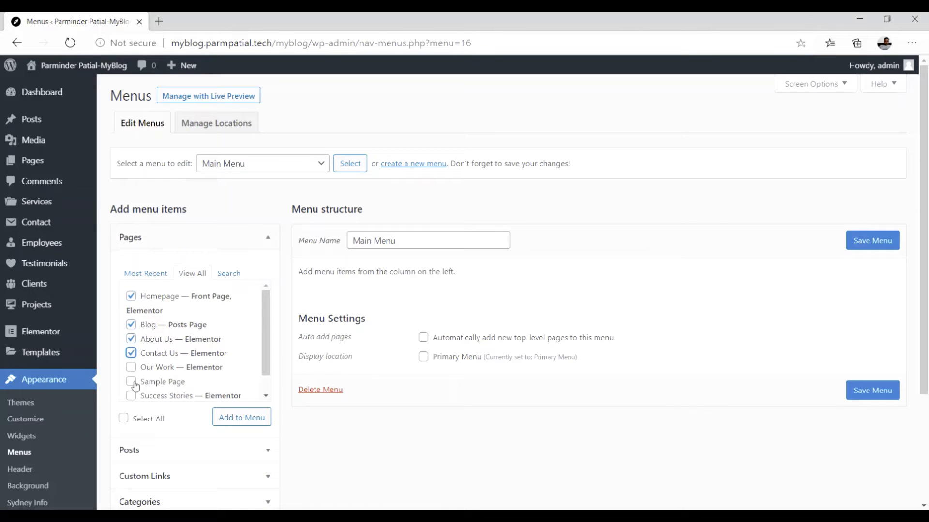
pyautogui.click(131, 367)
pyautogui.scroll(-1, 269, 356)
pyautogui.scroll(-1, 269, 356)
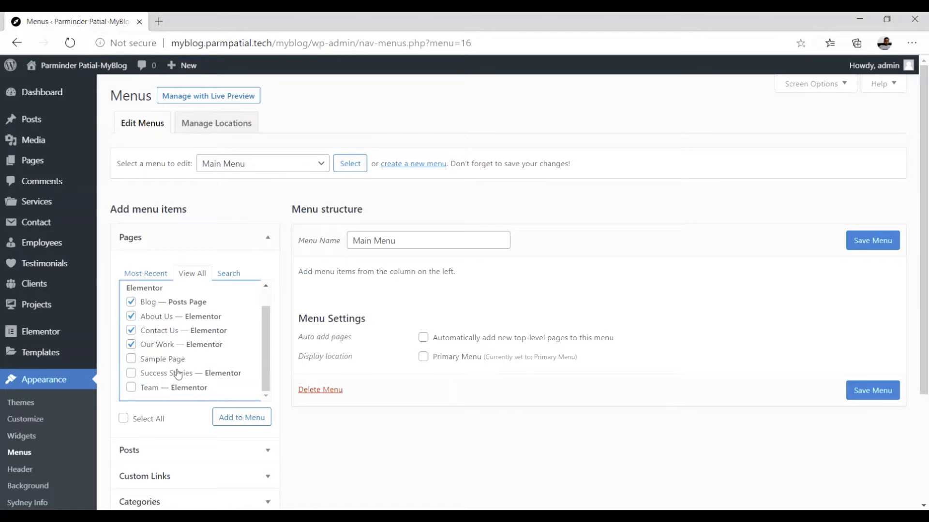
pyautogui.click(131, 373)
pyautogui.click(131, 388)
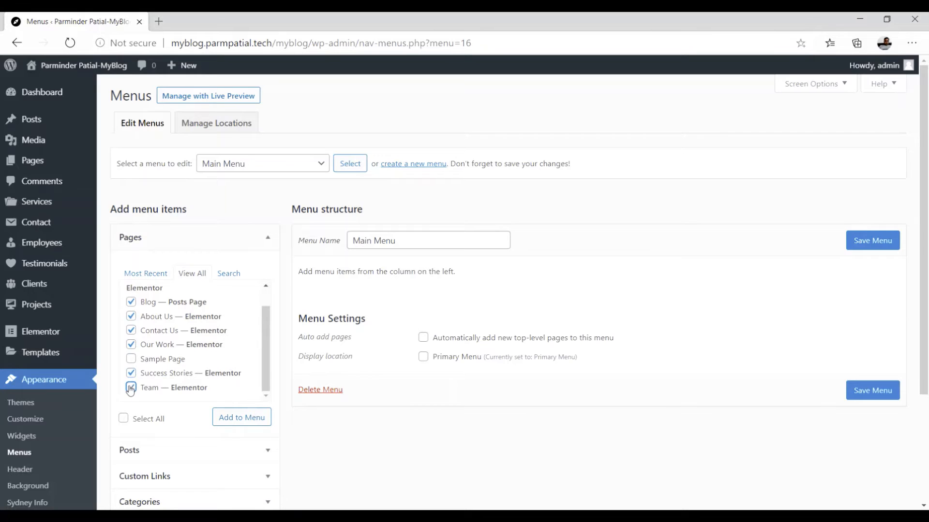
pyautogui.moveTo(274, 366); pyautogui.dragTo(273, 375)
pyautogui.click(265, 370)
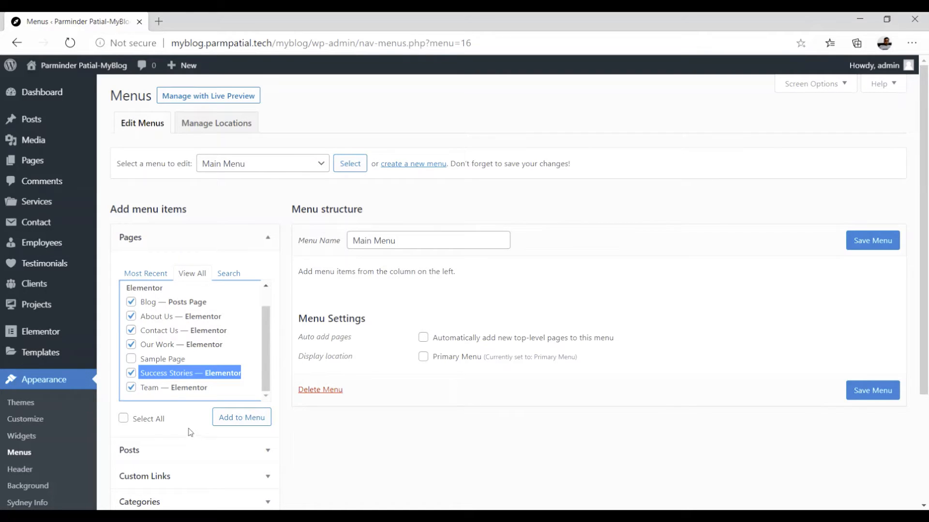
pyautogui.click(247, 421)
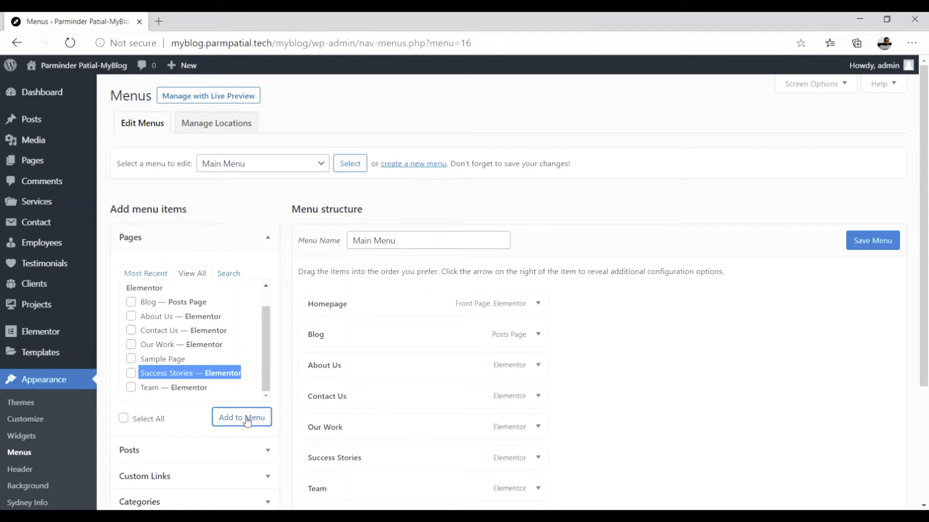
# - Change the navigation label of the Homepage menu item to Home
pyautogui.scroll(-3, 411, 333)
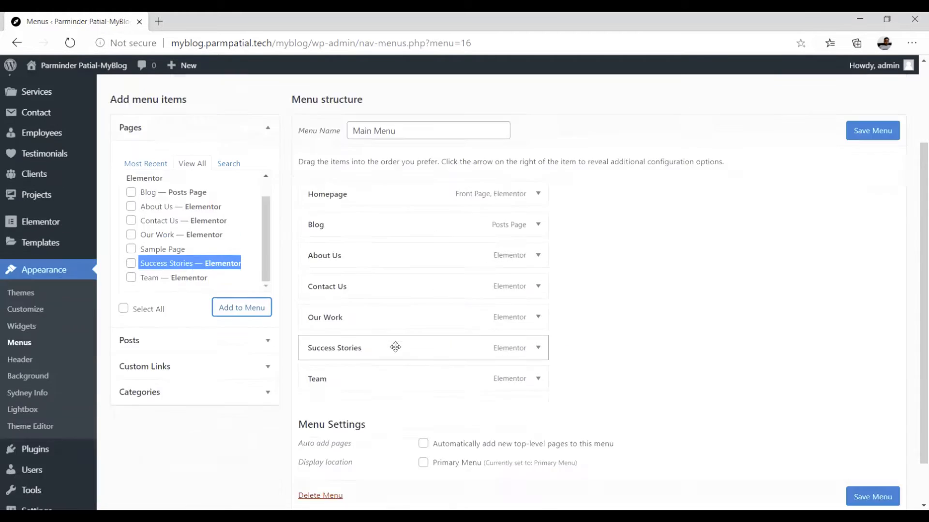
pyautogui.scroll(1, 412, 427)
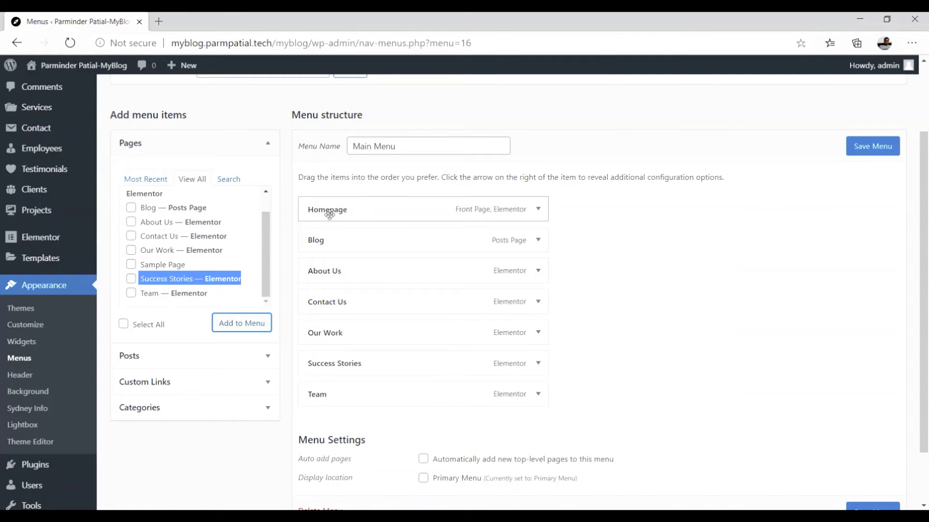
pyautogui.click(538, 213)
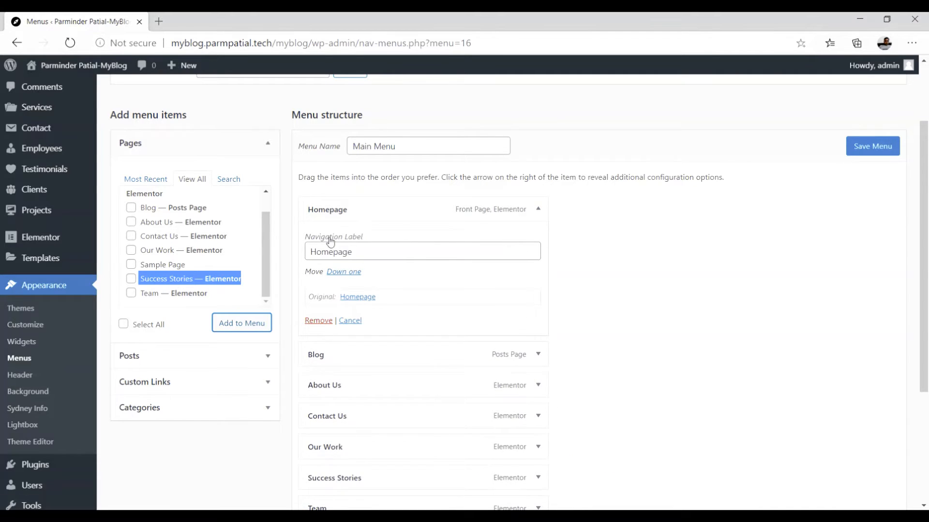
pyautogui.click(354, 253)
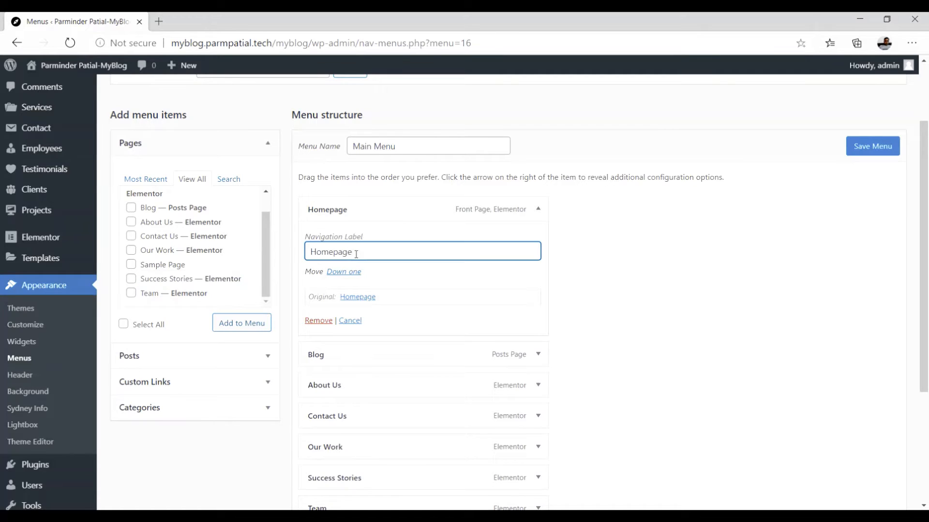
pyautogui.press('BackSpace')
pyautogui.press('BackSpace')
pyautogui.press('BackSpace')
pyautogui.press('BackSpace')
pyautogui.click(573, 271)
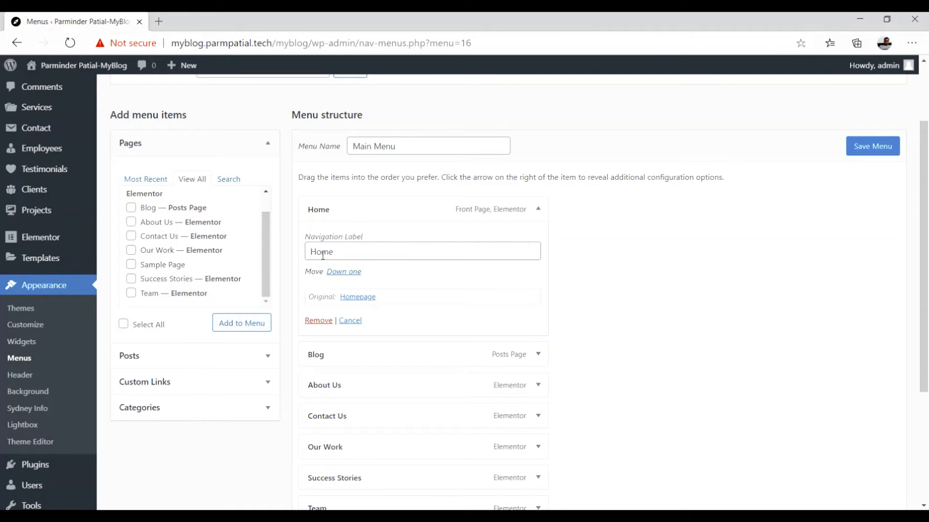
pyautogui.click(539, 212)
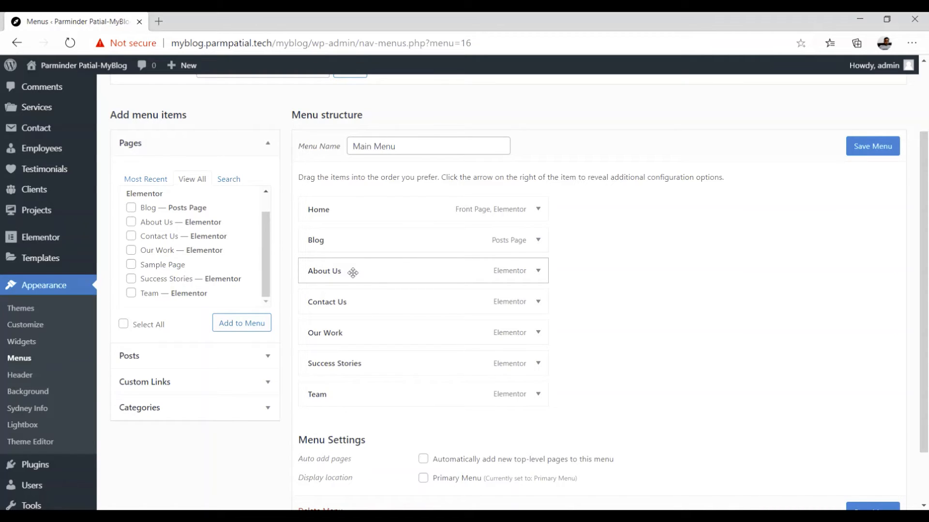
# - Reorder the menu items to Home, About Us, Team, Our Work, Success Stories, Blog, Contact Us and save the menu
pyautogui.moveTo(353, 272); pyautogui.dragTo(353, 237)
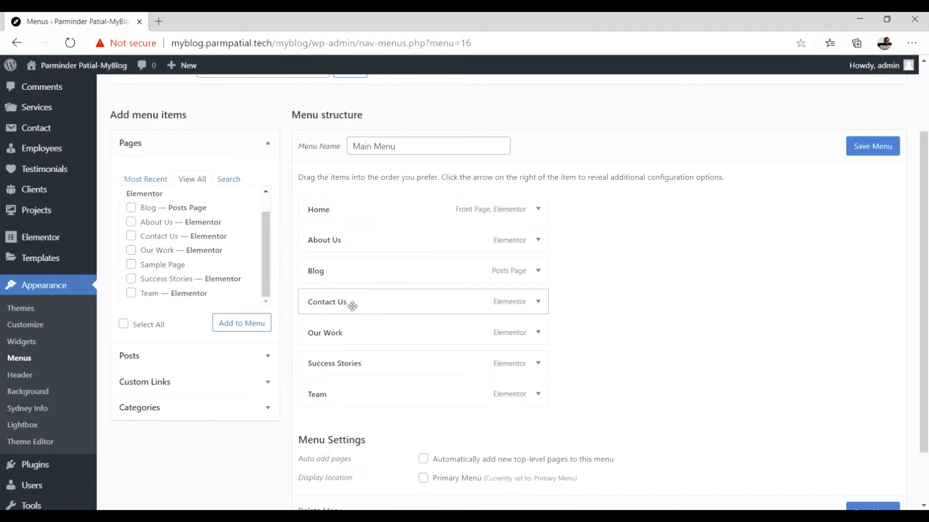
pyautogui.moveTo(351, 334); pyautogui.dragTo(348, 275)
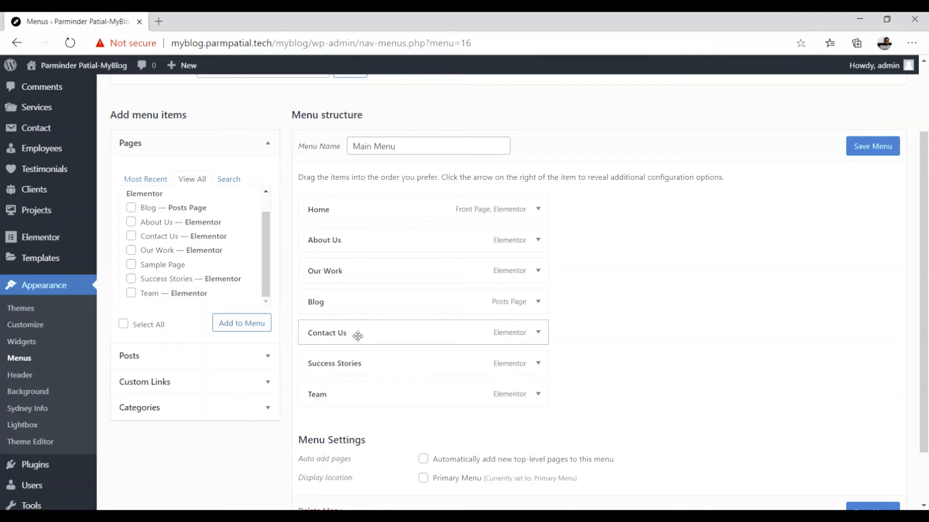
pyautogui.moveTo(354, 367); pyautogui.dragTo(355, 301)
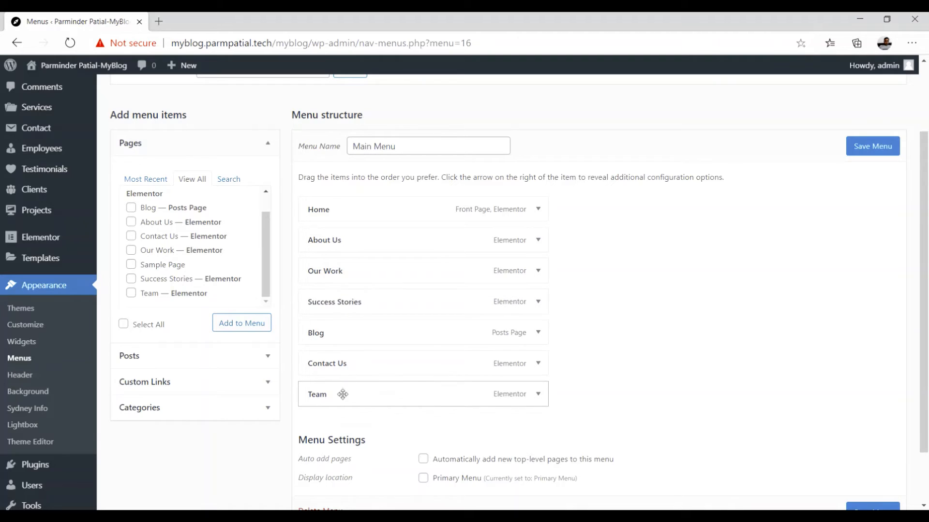
pyautogui.moveTo(344, 392); pyautogui.dragTo(344, 271)
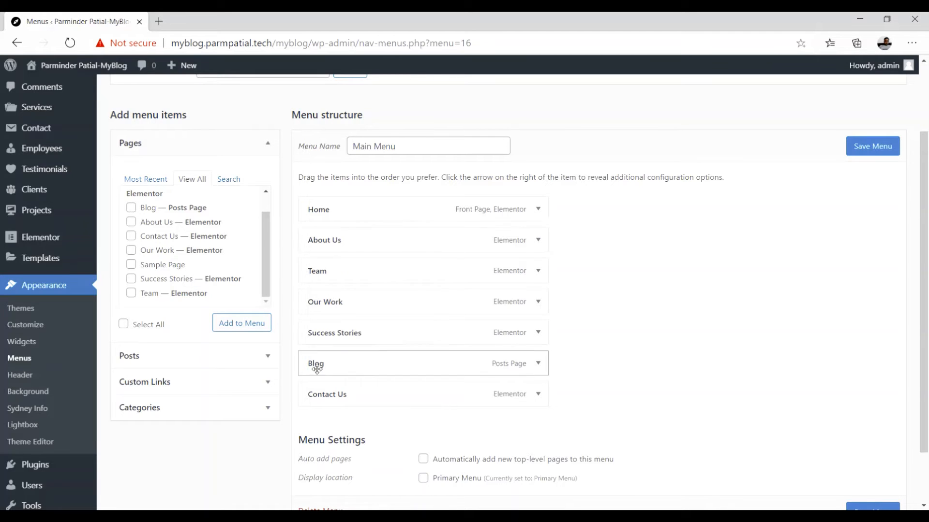
pyautogui.click(870, 150)
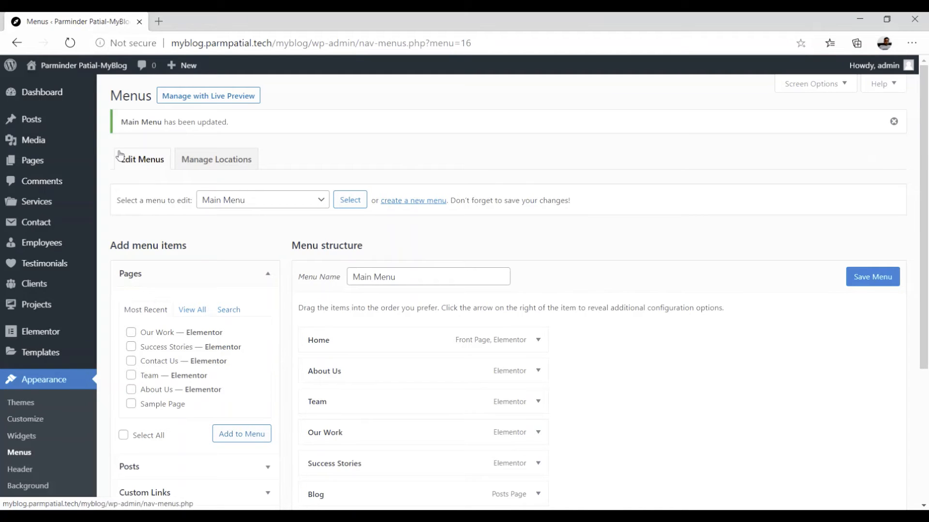
# - Open the live site in a new browser tab and check its header for the navigation menu
pyautogui.moveTo(59, 78)
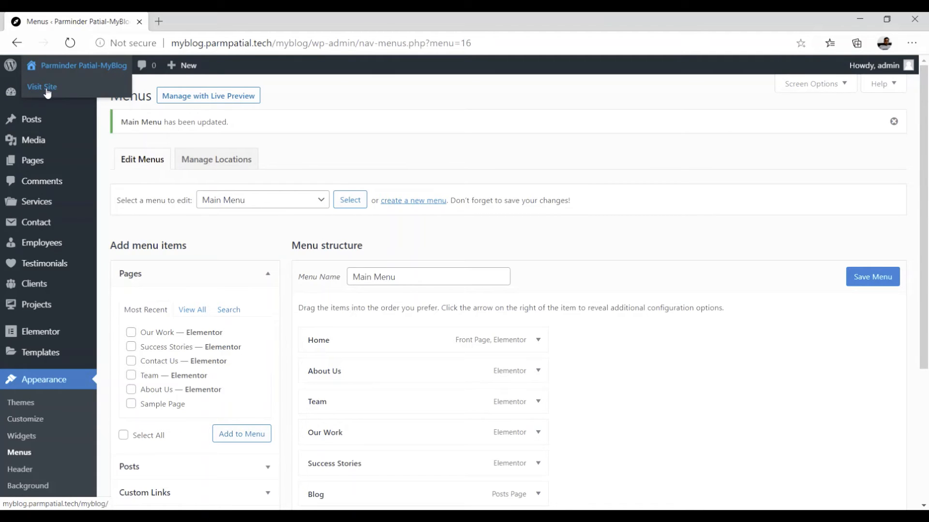
pyautogui.rightClick(48, 92)
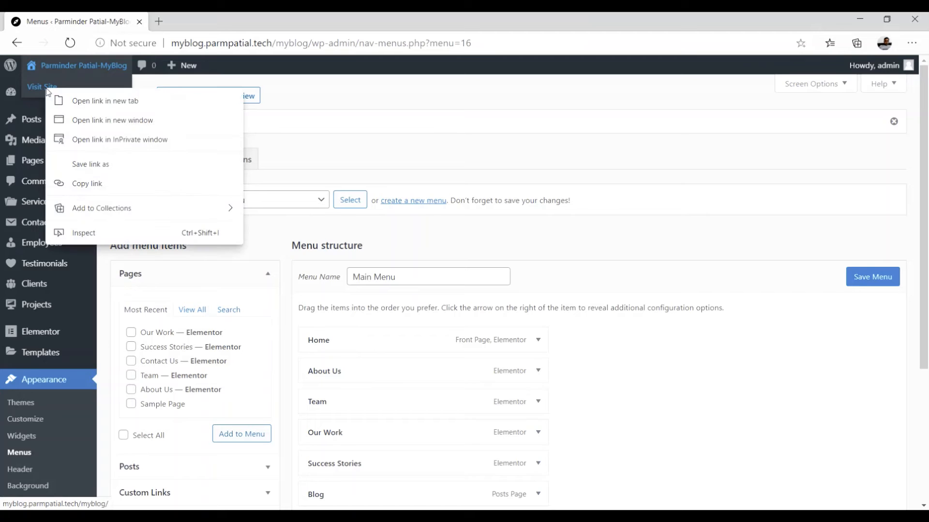
pyautogui.click(88, 101)
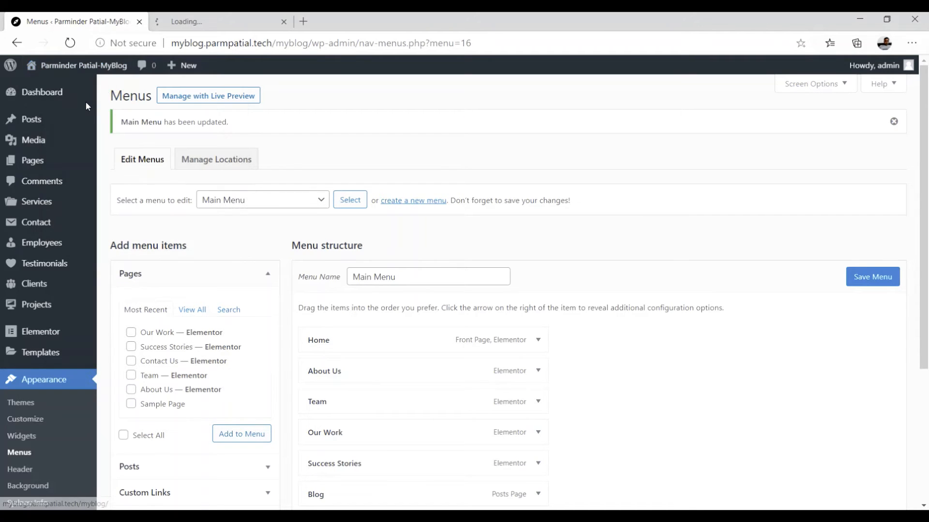
pyautogui.click(199, 23)
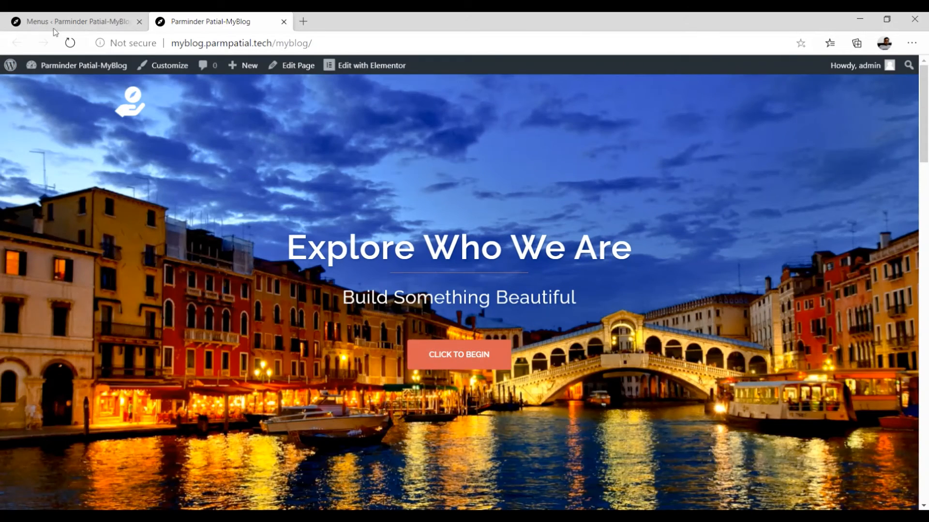
# - Assign Main Menu to the theme's Primary Menu location and save the location changes
pyautogui.click(68, 23)
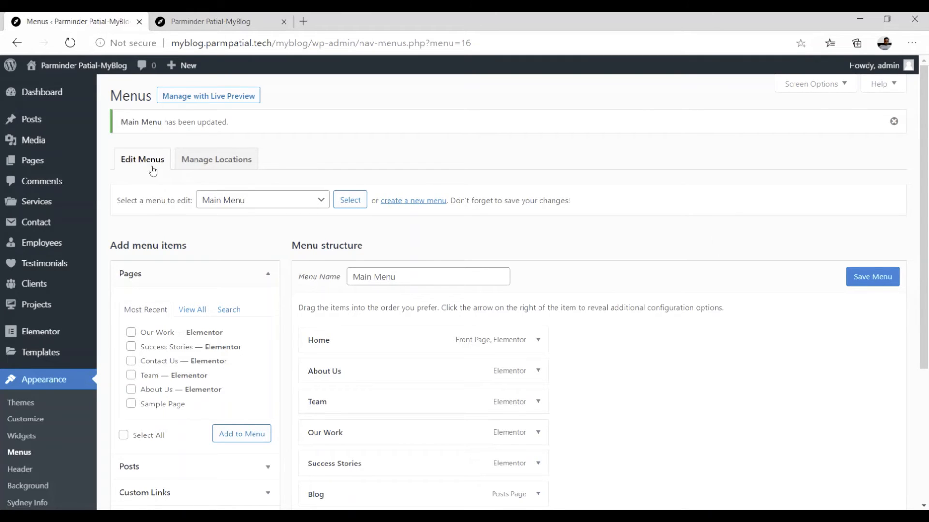
pyautogui.click(214, 164)
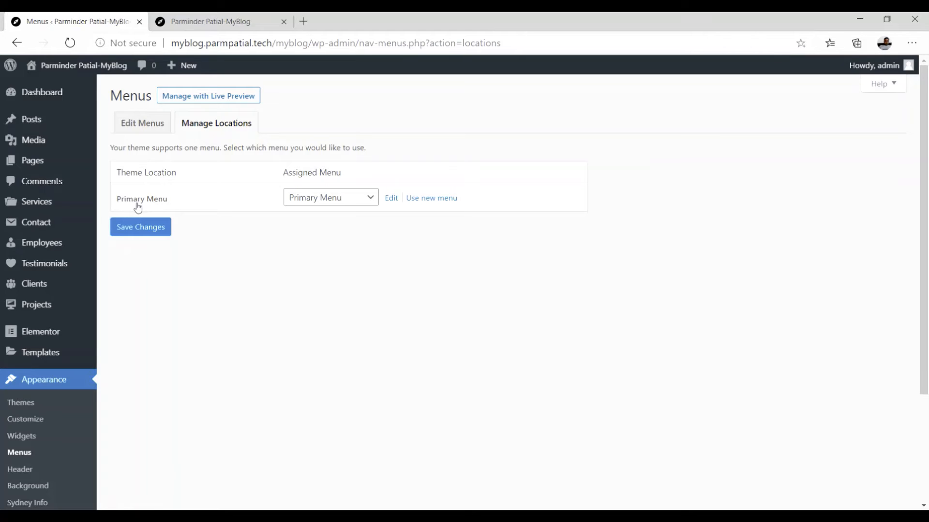
pyautogui.click(317, 205)
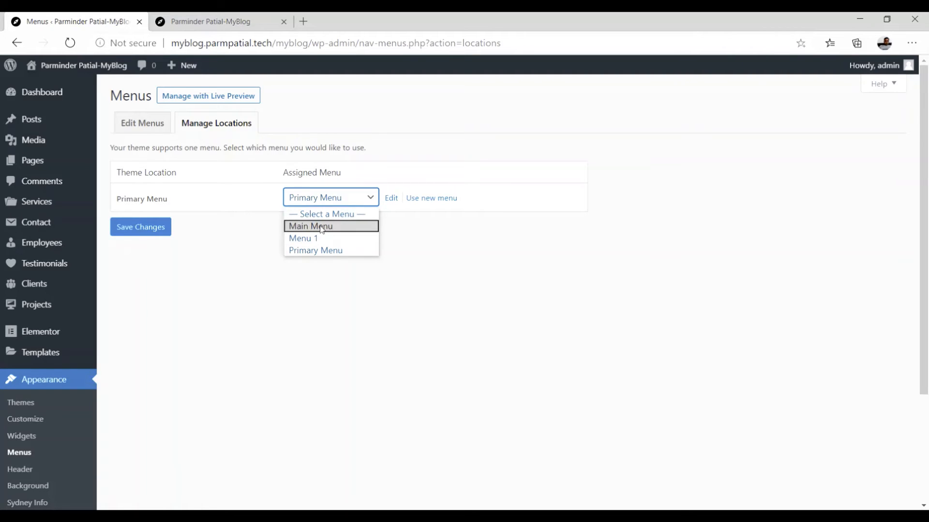
pyautogui.click(321, 227)
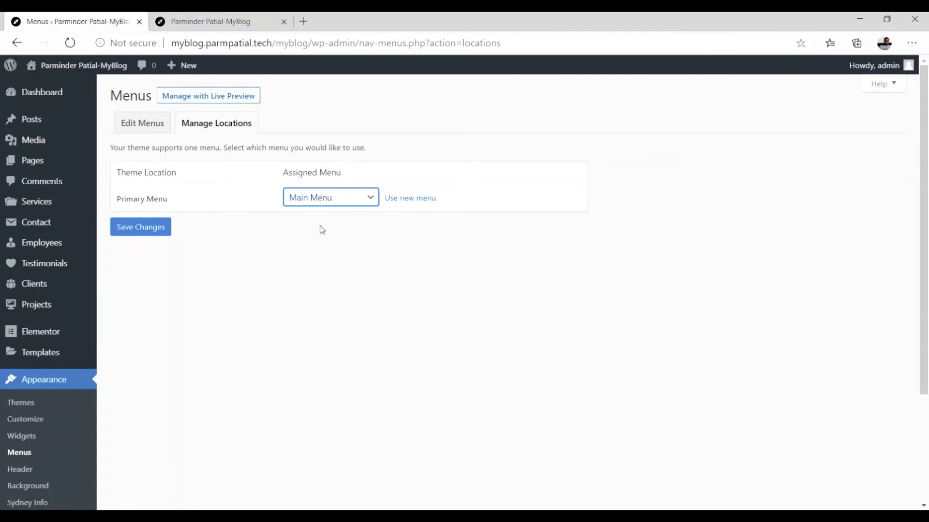
pyautogui.click(143, 228)
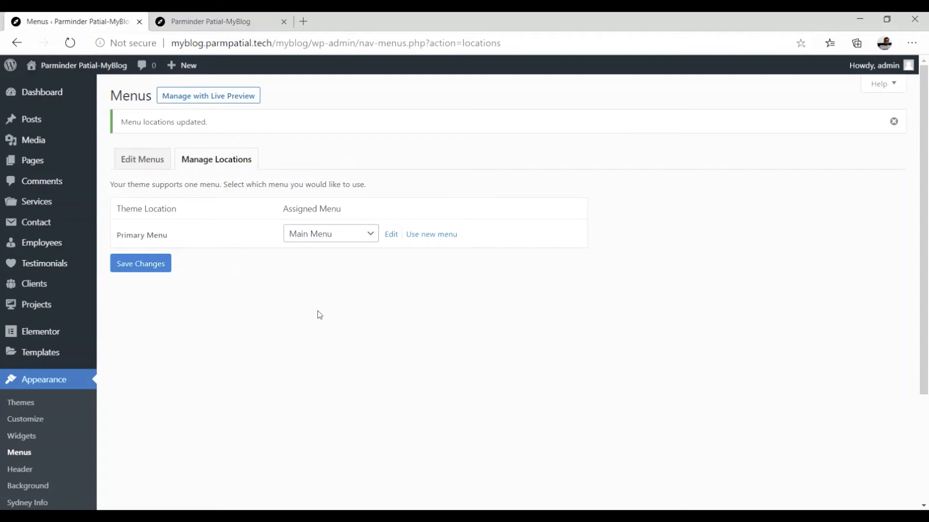
# - Reload the live site and test the header navigation by visiting the Contact Us and Success Stories pages
pyautogui.click(199, 22)
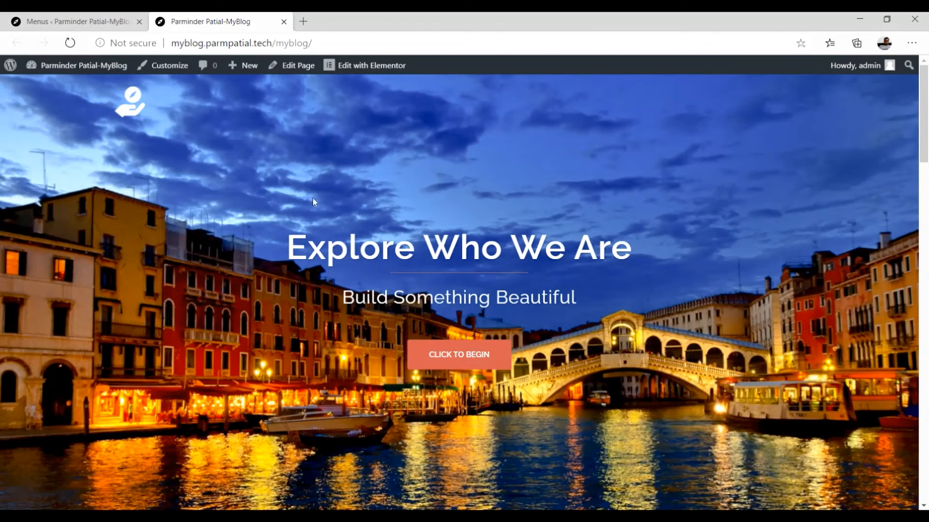
pyautogui.click(69, 43)
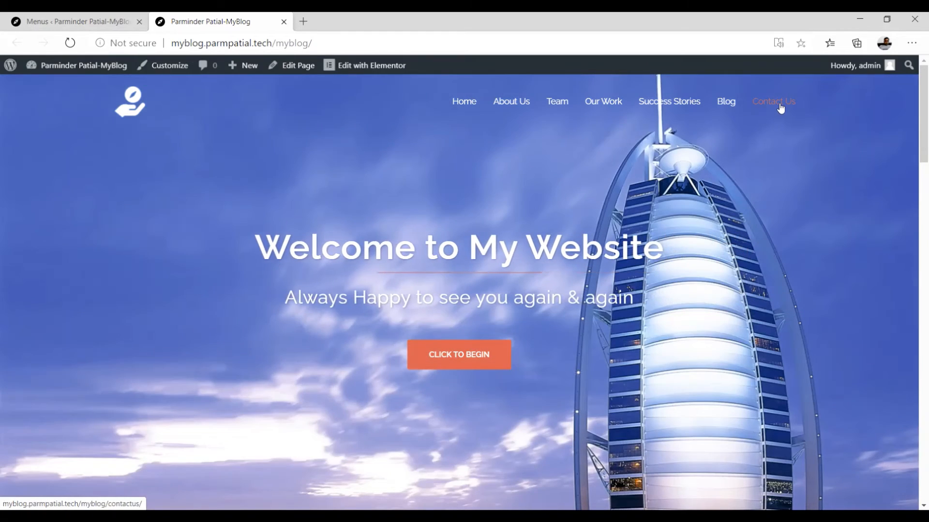
pyautogui.click(779, 104)
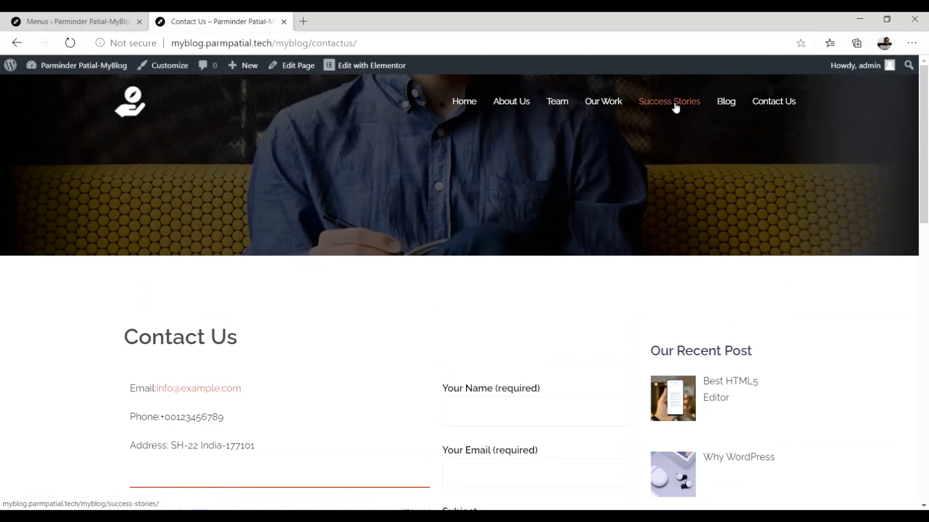
pyautogui.click(675, 107)
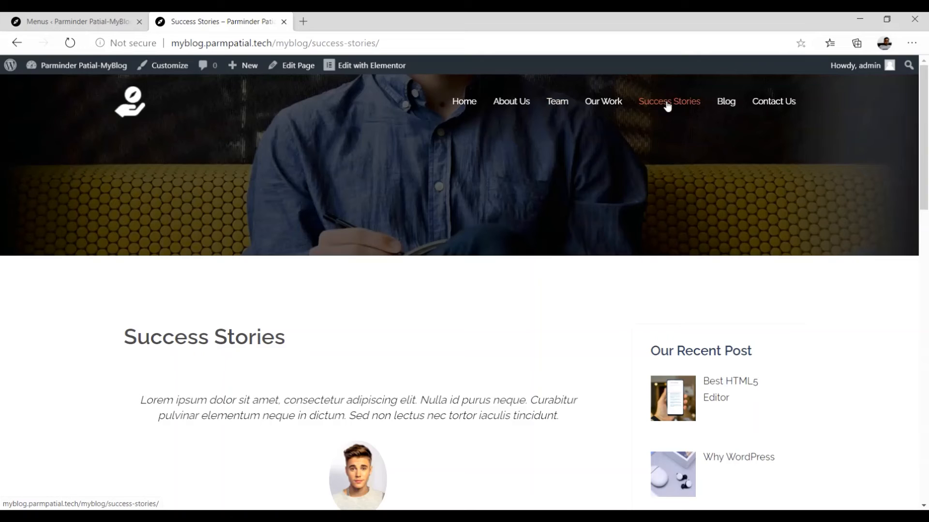
# - Reopen Main Menu (Primary Menu) for editing and nest Team as a sub item under About Us
pyautogui.click(49, 22)
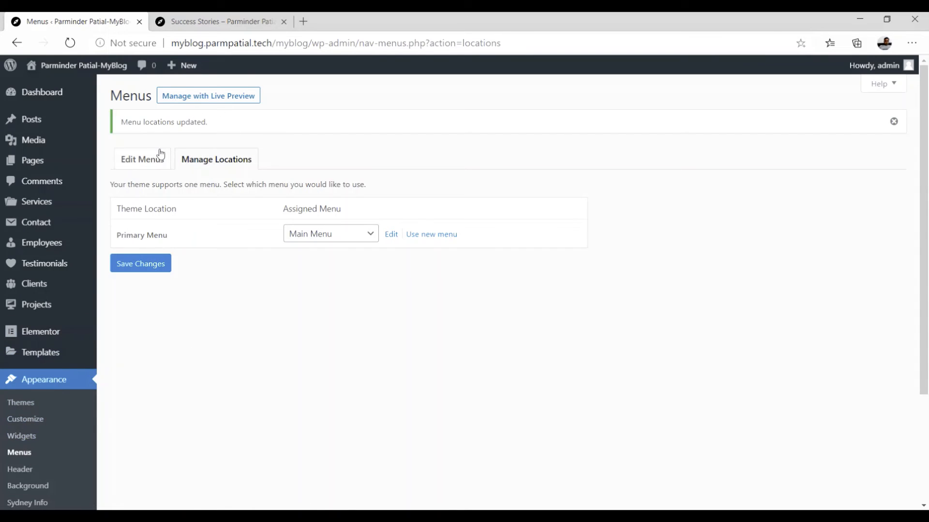
pyautogui.click(147, 164)
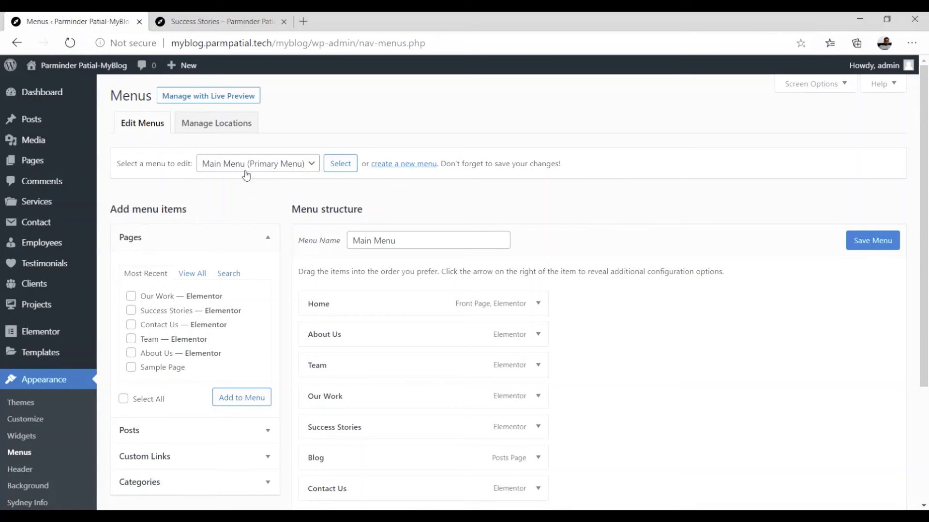
pyautogui.click(226, 167)
pyautogui.click(234, 182)
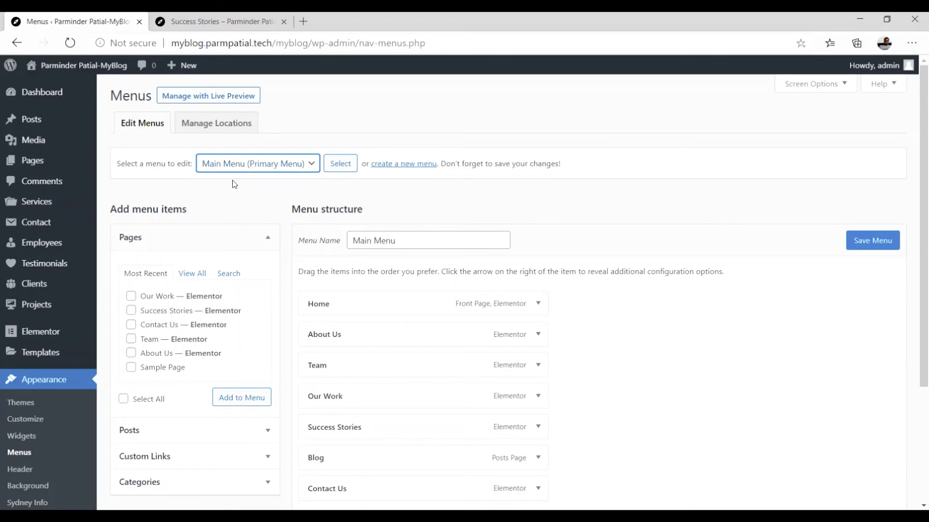
pyautogui.click(339, 165)
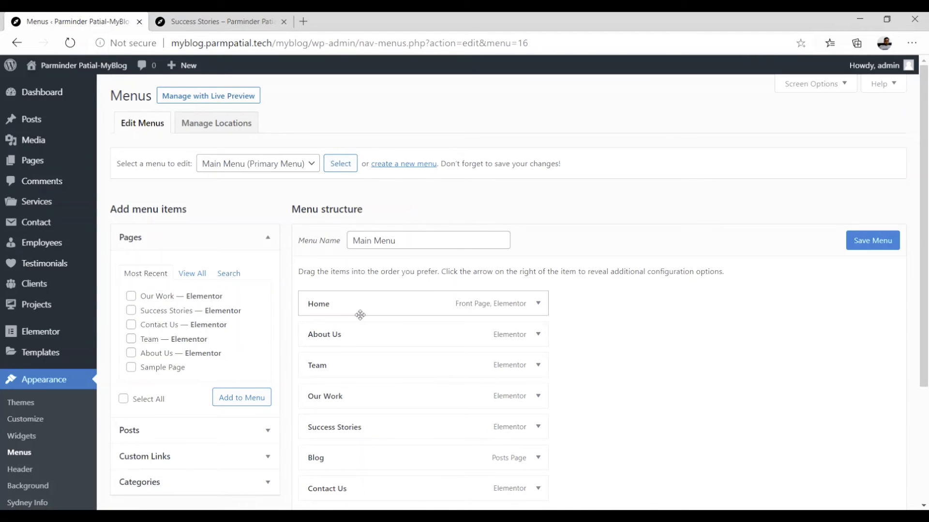
pyautogui.scroll(-1, 358, 317)
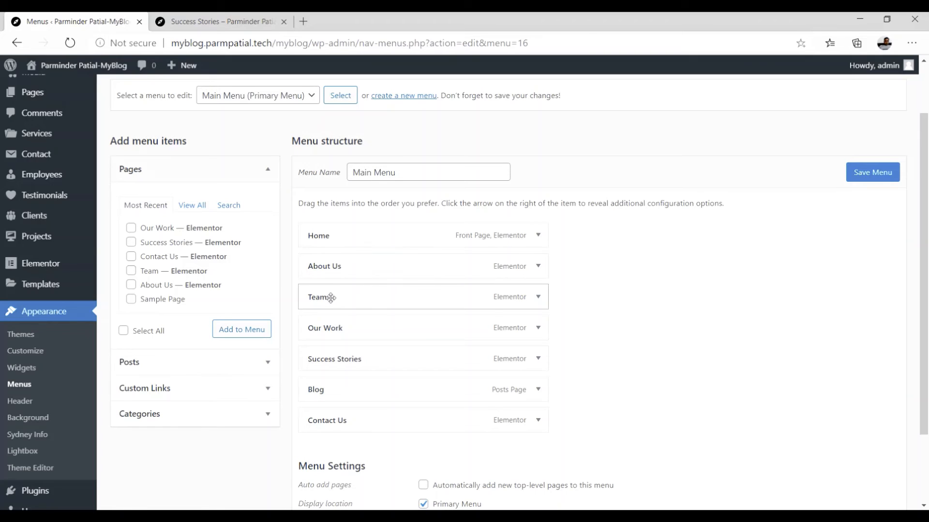
pyautogui.moveTo(330, 297); pyautogui.dragTo(353, 298)
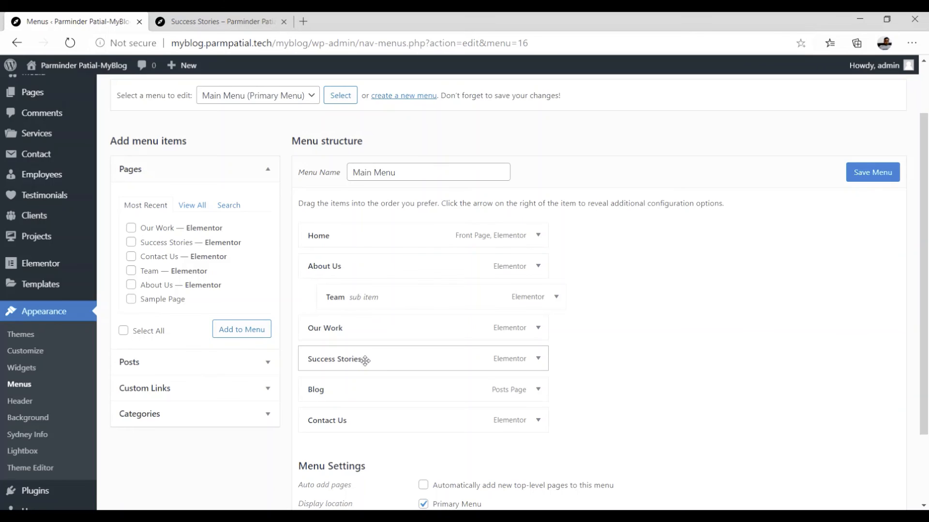
# - Move Success Stories directly below Team as a sub item of About Us and save the menu
pyautogui.moveTo(366, 361); pyautogui.dragTo(374, 358)
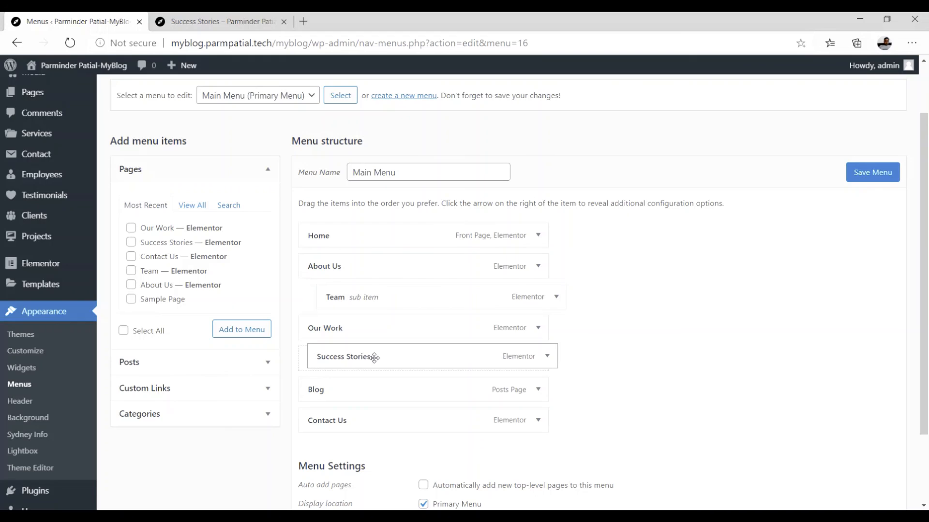
pyautogui.moveTo(375, 357); pyautogui.dragTo(408, 329)
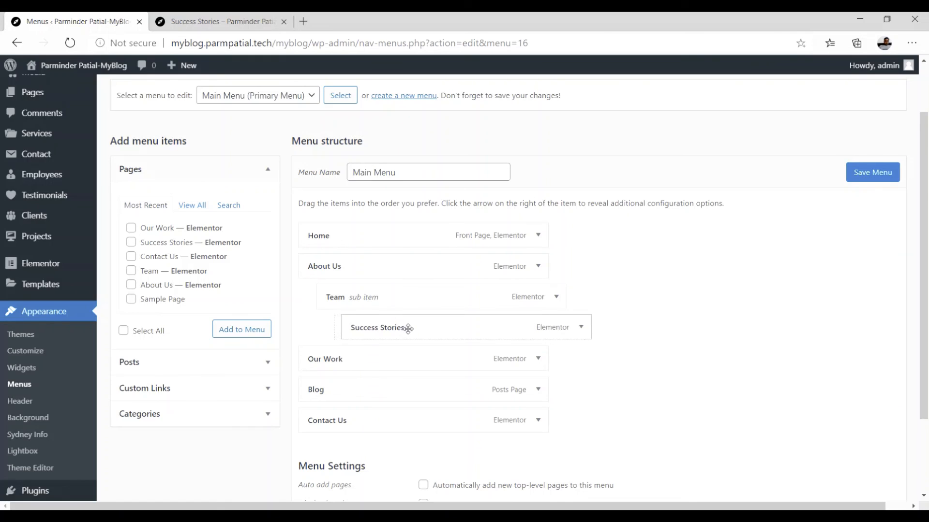
pyautogui.moveTo(409, 329); pyautogui.dragTo(386, 331)
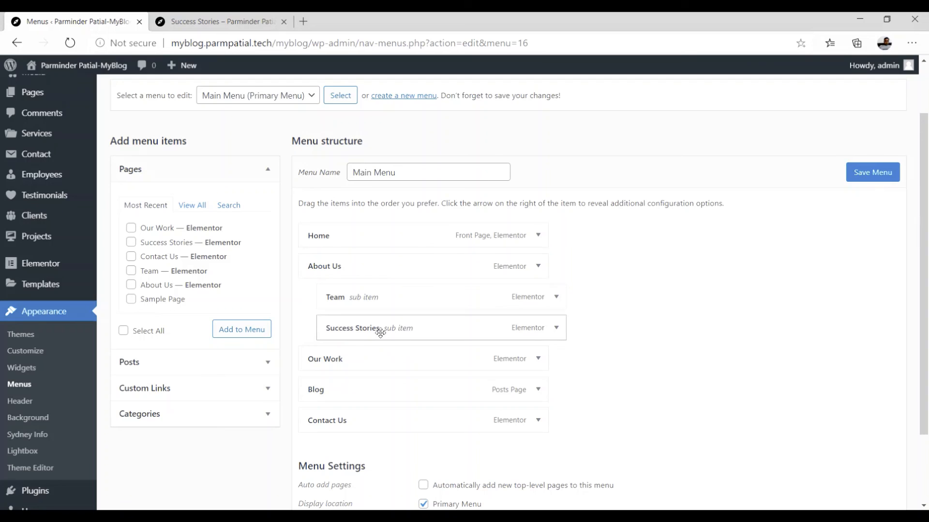
pyautogui.click(872, 174)
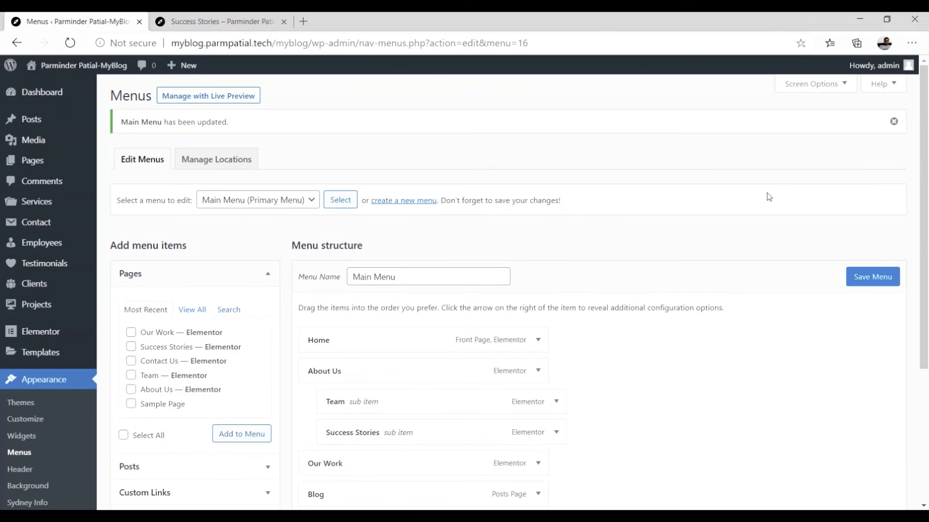
# - Reload the live Success Stories page and check the About Us submenu in the header
pyautogui.click(232, 24)
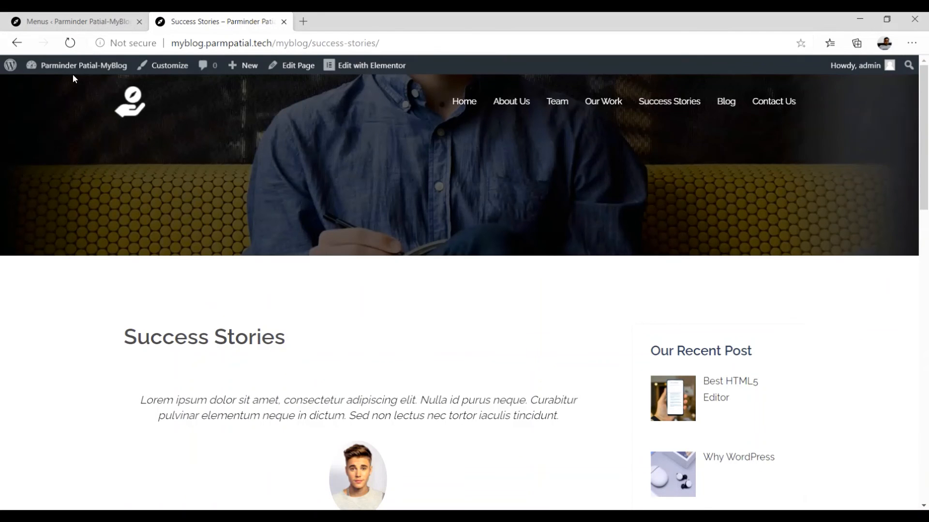
pyautogui.click(71, 44)
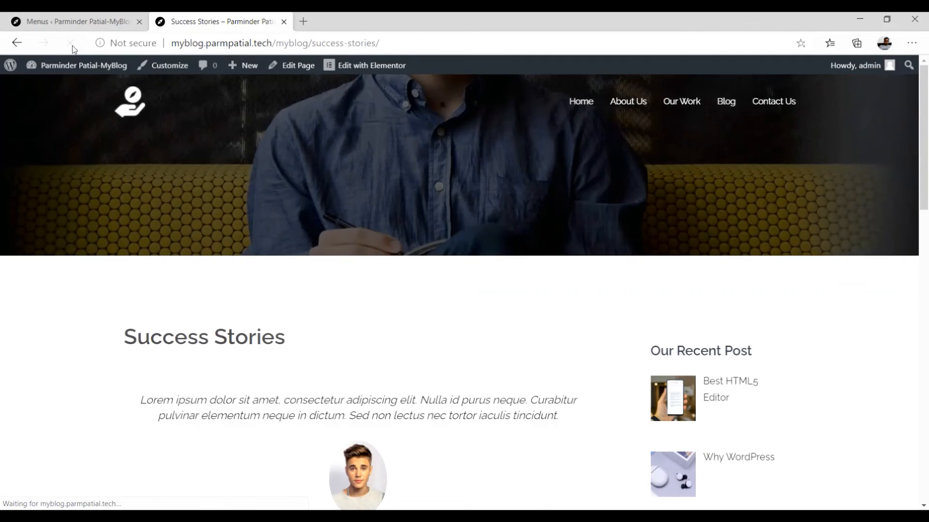
pyautogui.moveTo(601, 101)
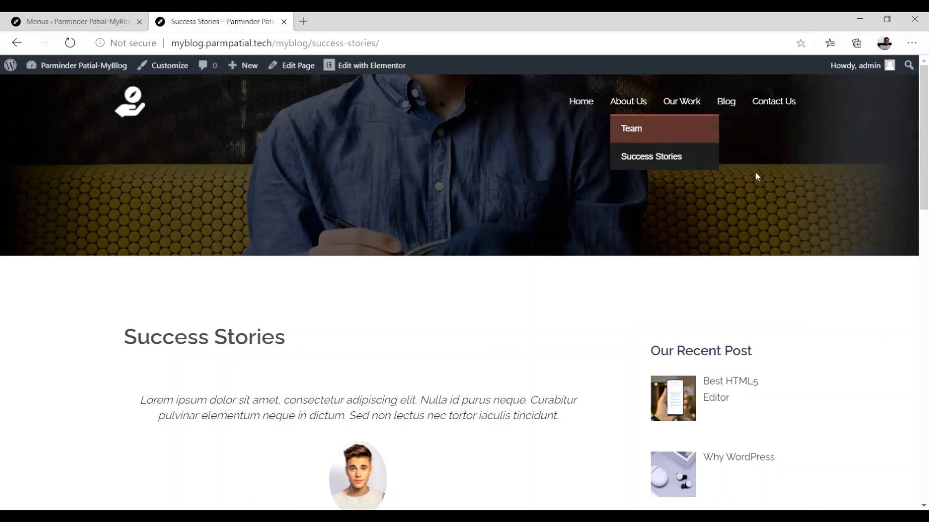
pyautogui.click(747, 516)
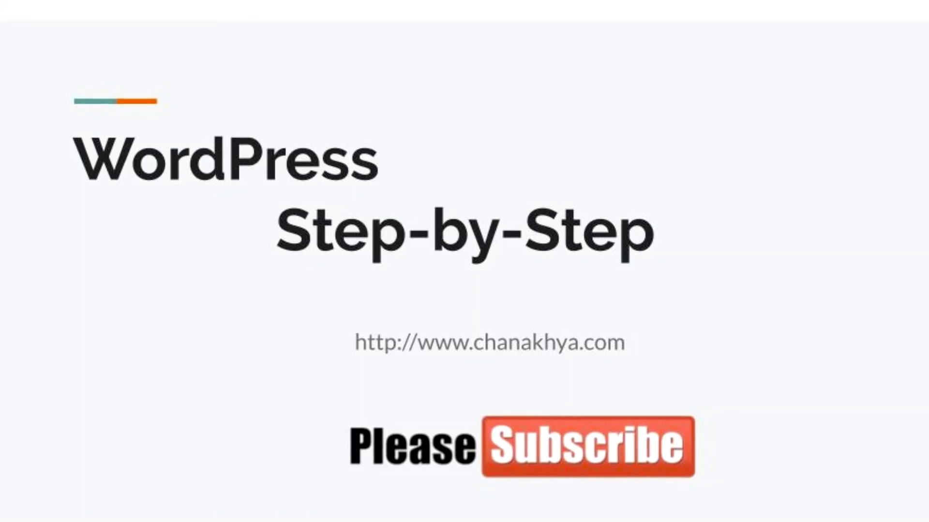